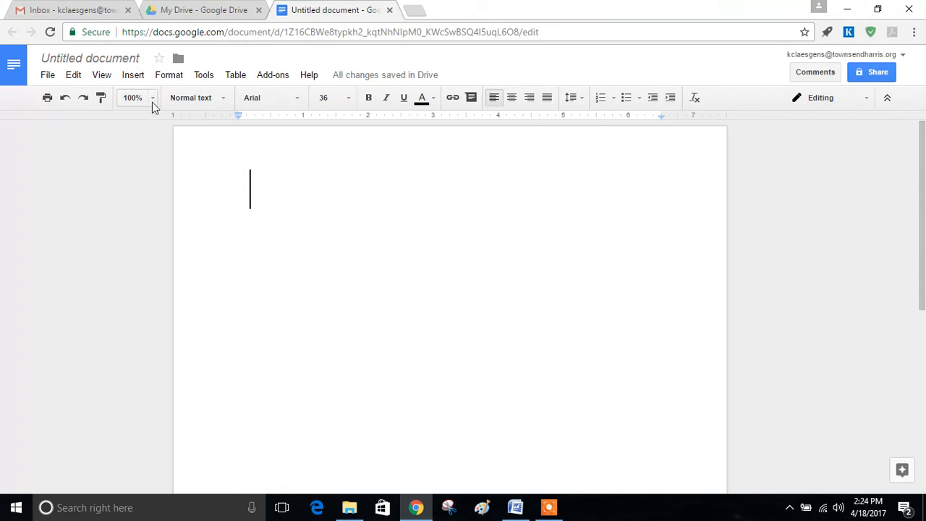
# Insert a new equation at the top of the page and type 'tan' in it.
pyautogui.click(135, 77)
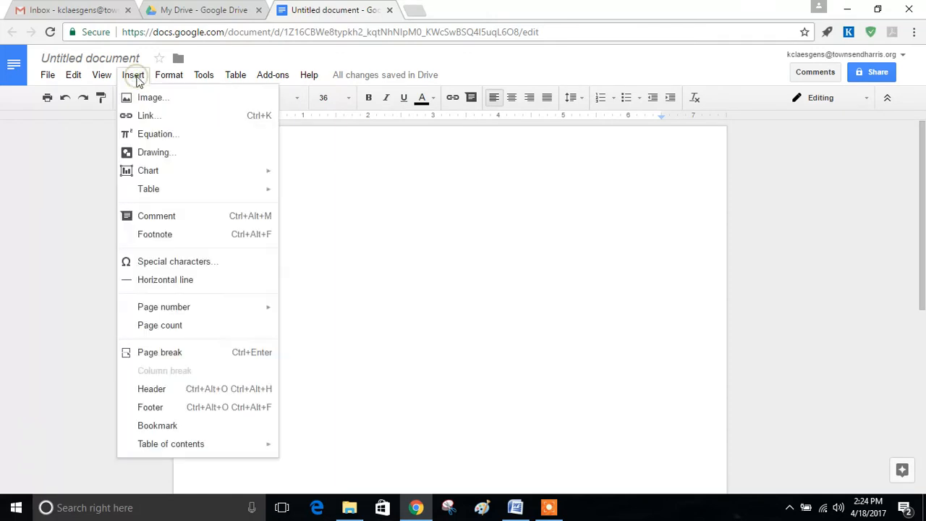
pyautogui.click(155, 136)
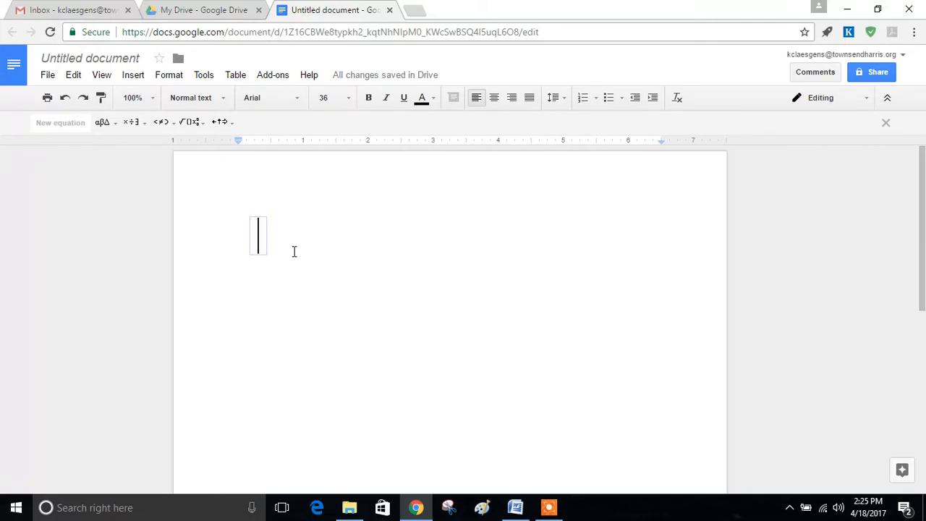
pyautogui.write('tan')
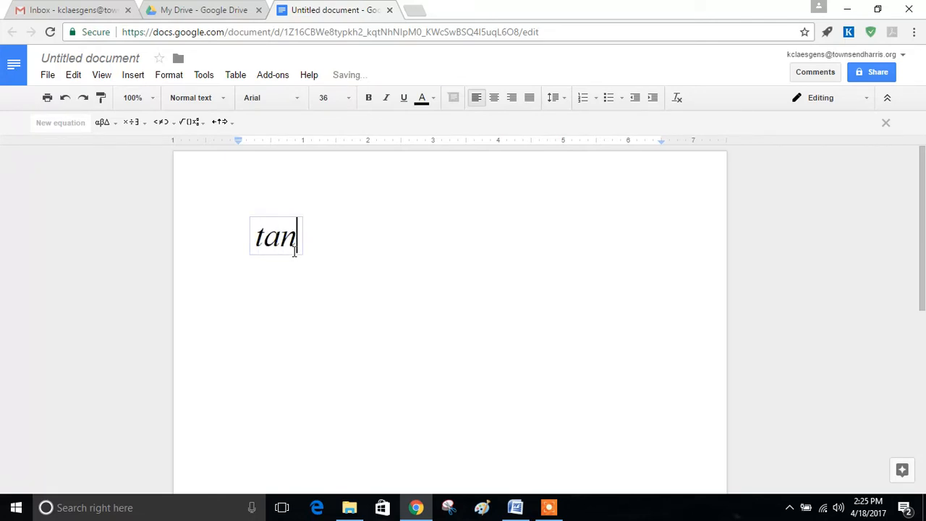
# Add θ from the Greek letters palette after tan, then type '=' after it.
pyautogui.click(118, 124)
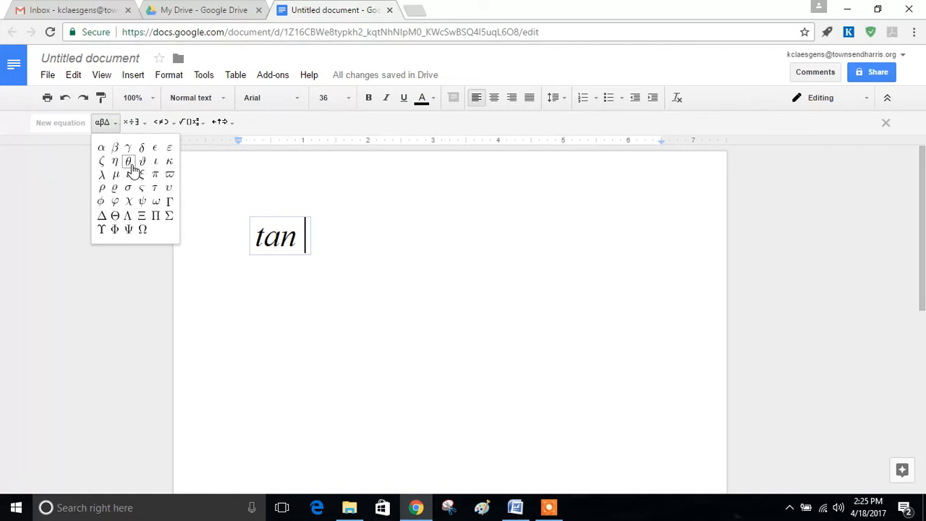
pyautogui.click(128, 162)
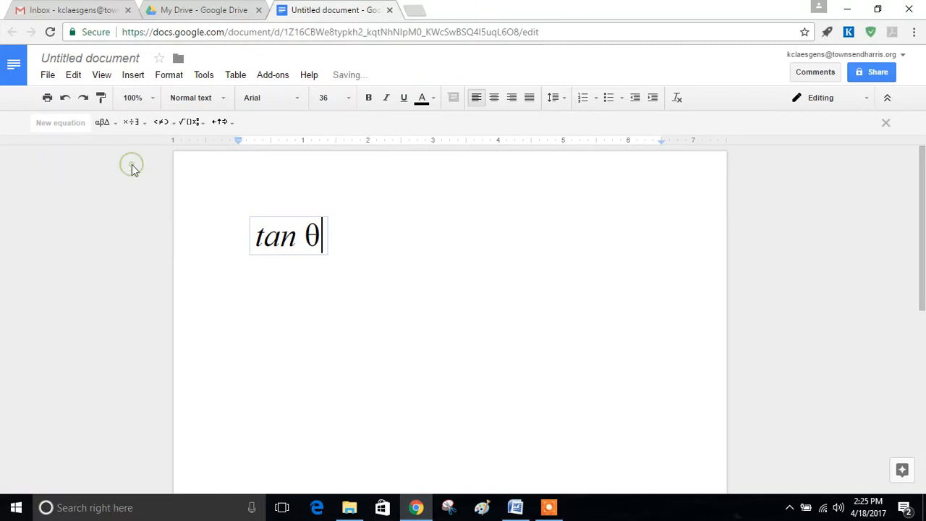
pyautogui.click(147, 128)
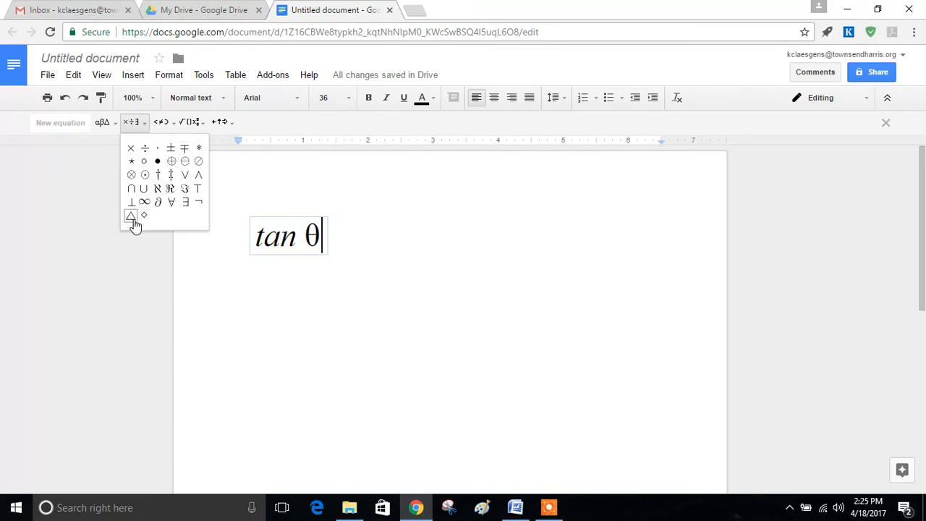
pyautogui.click(175, 122)
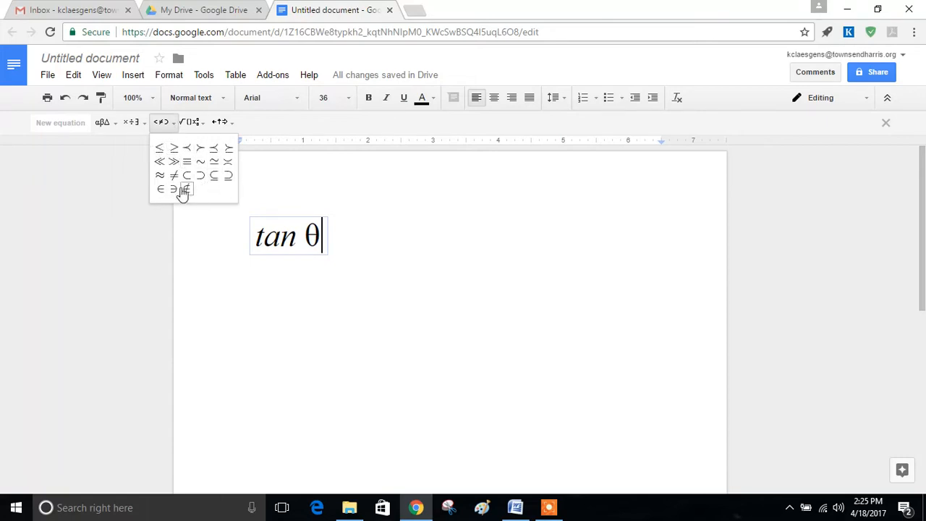
pyautogui.click(203, 124)
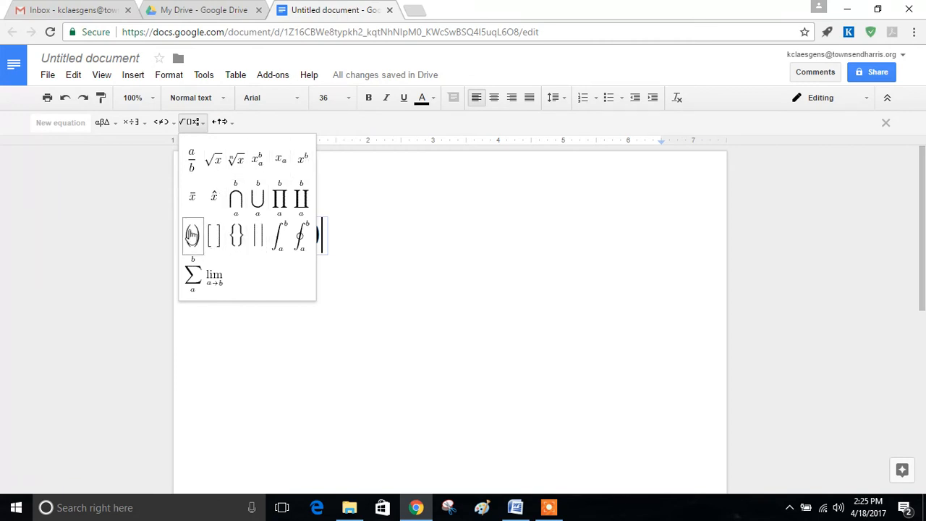
pyautogui.moveTo(227, 127)
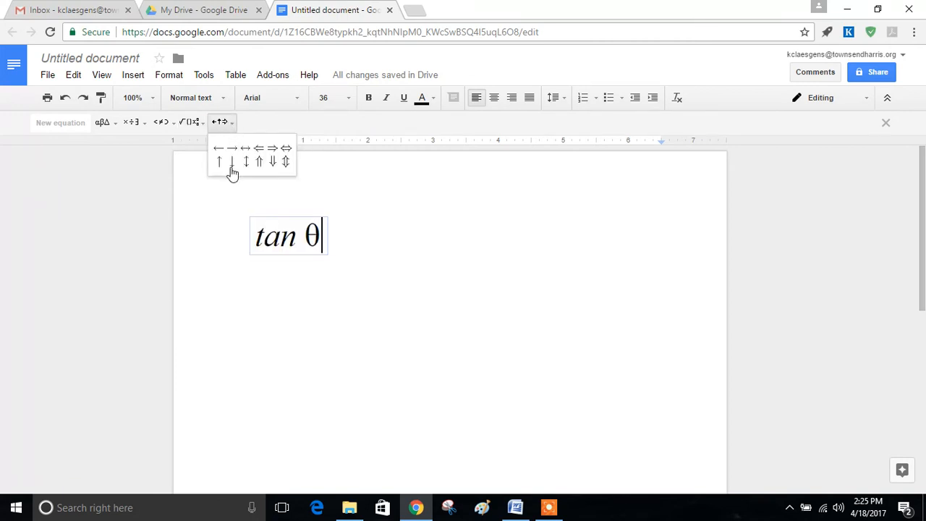
pyautogui.click(323, 236)
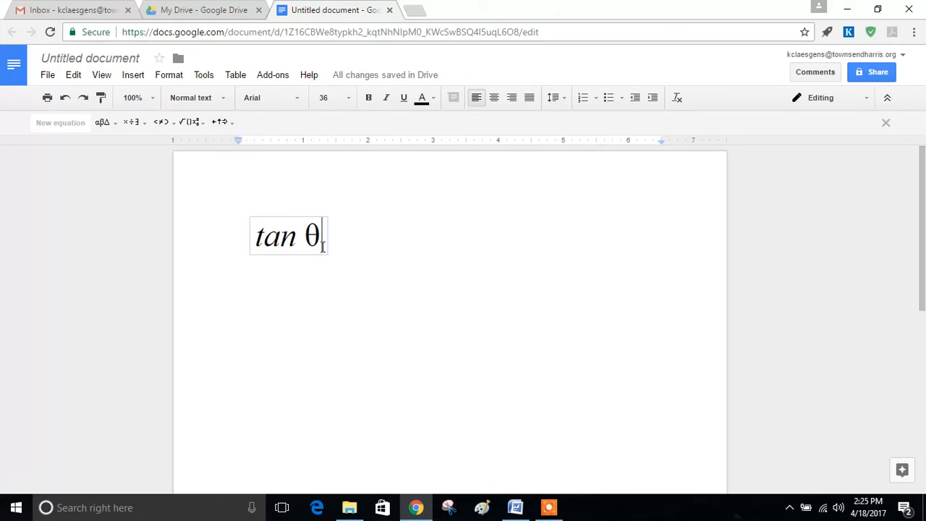
pyautogui.write('=')
# Insert an a/b fraction after the equals sign with 5 as the numerator.
pyautogui.click(205, 124)
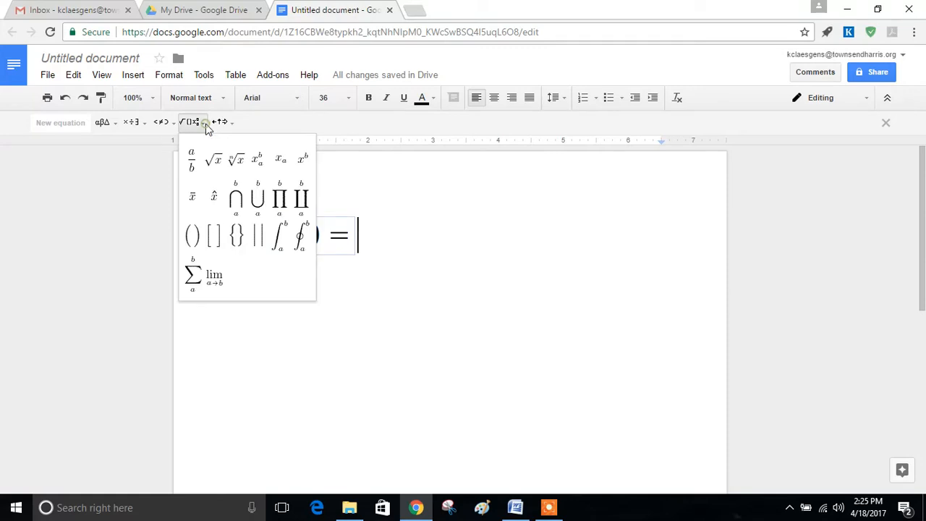
pyautogui.click(199, 168)
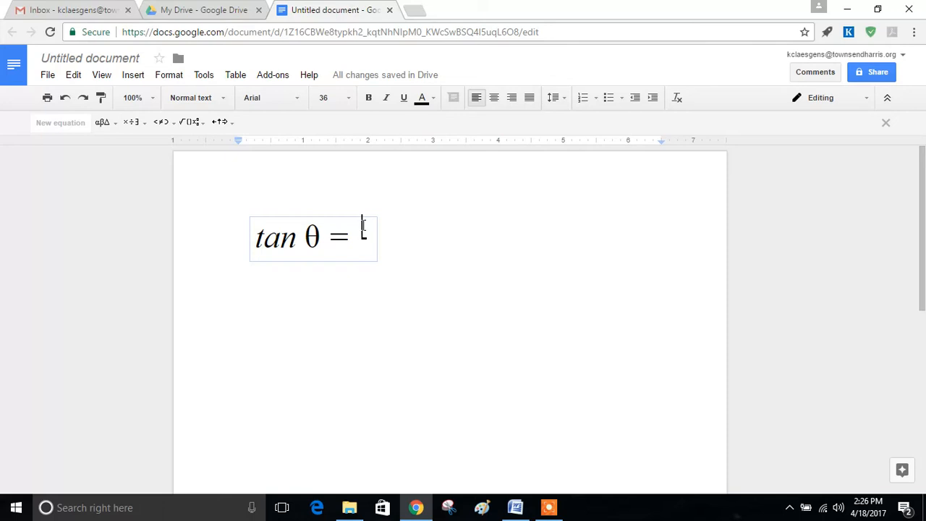
pyautogui.write('5')
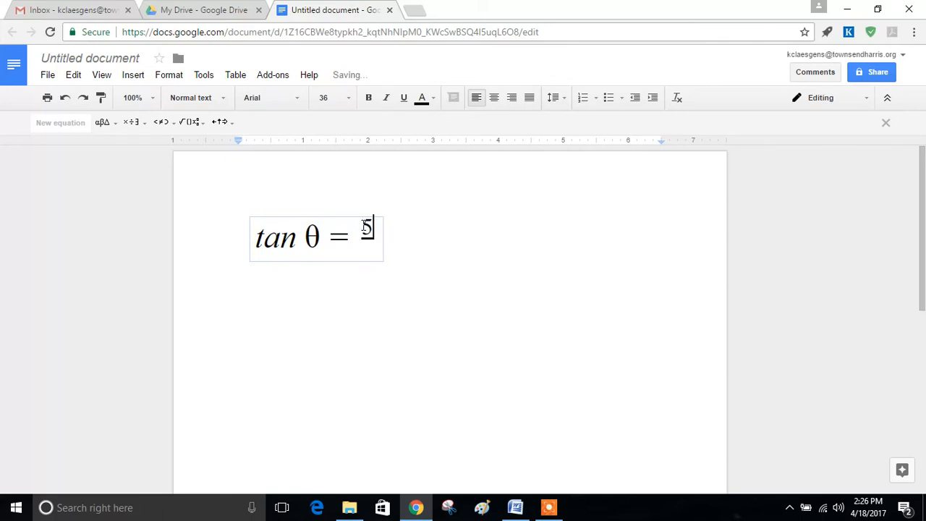
pyautogui.press('Down')
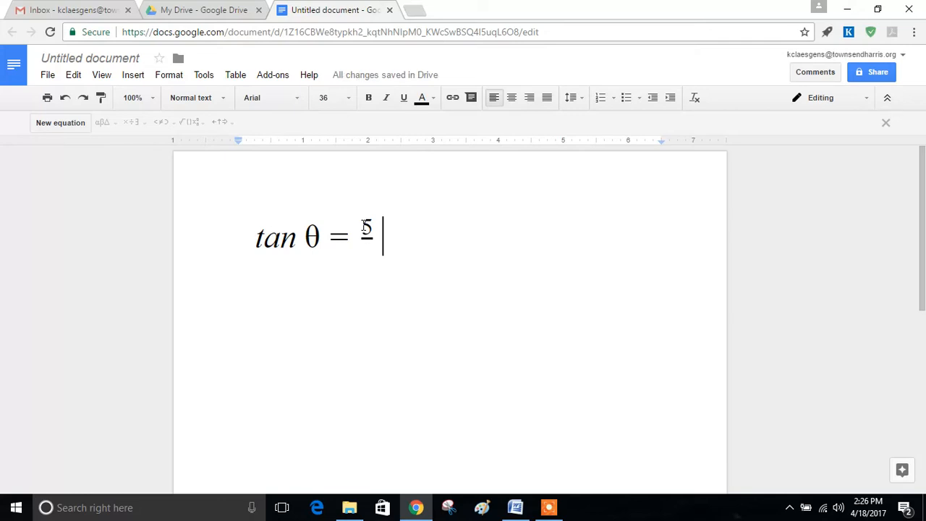
pyautogui.press('Left')
pyautogui.press('Right')
pyautogui.write('sdfsd')
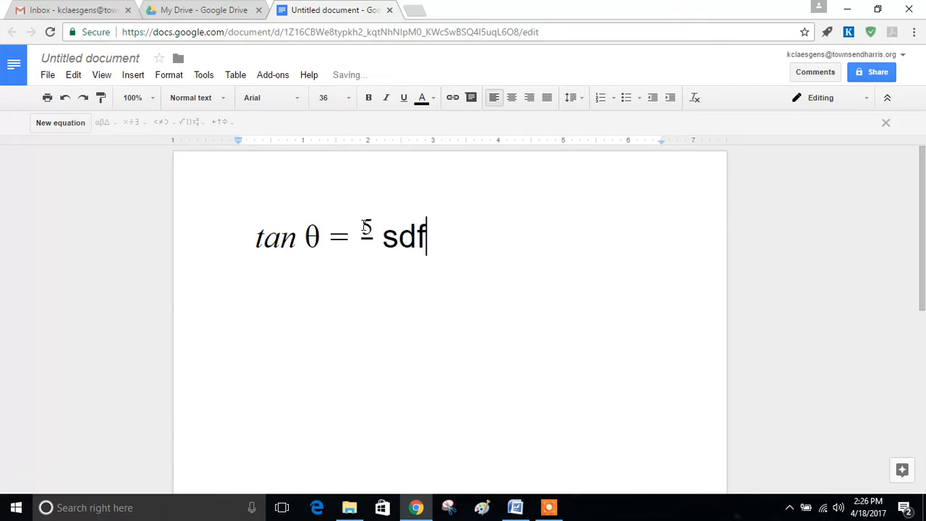
pyautogui.press('BackSpace')
pyautogui.press('BackSpace')
pyautogui.press('BackSpace')
pyautogui.press('BackSpace')
pyautogui.press('BackSpace')
pyautogui.press('BackSpace')
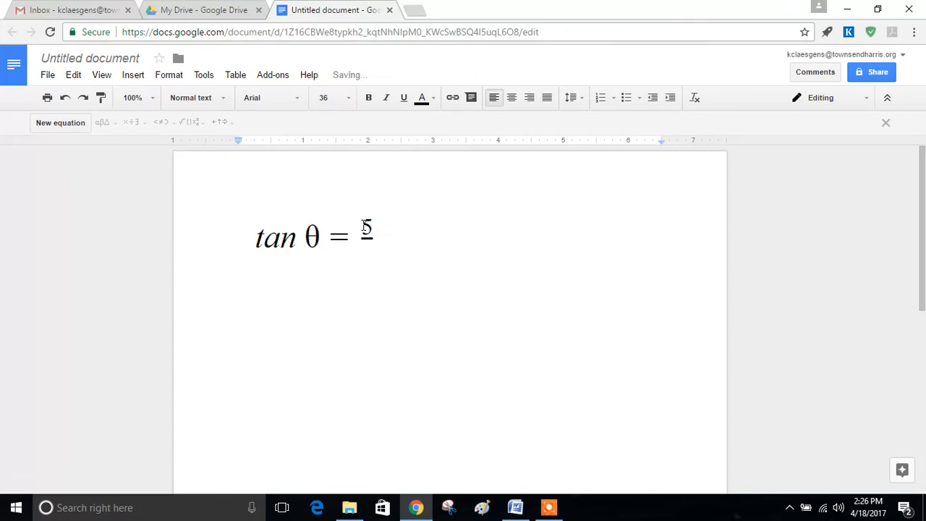
# Fill the fraction's denominator with 12, completing tan θ = 5/12.
pyautogui.click(368, 248)
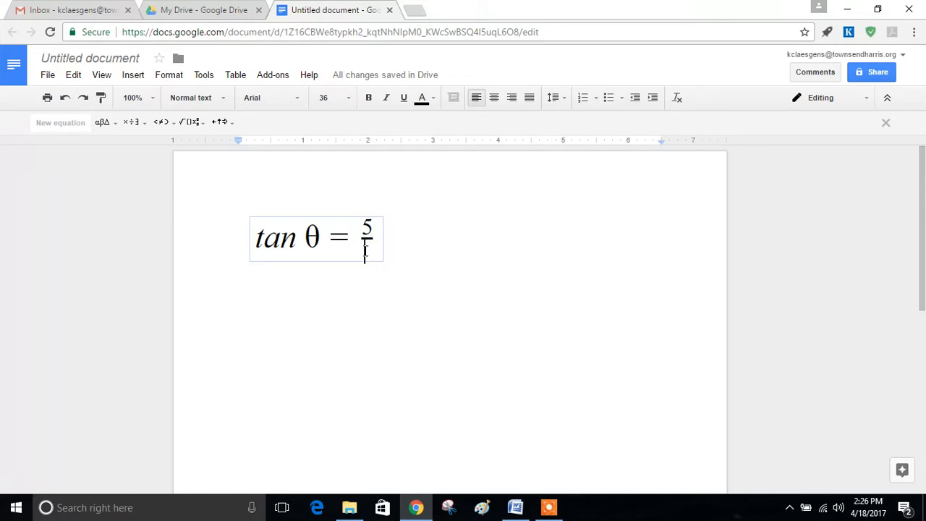
pyautogui.press('Right')
pyautogui.press('Left')
pyautogui.press('Left')
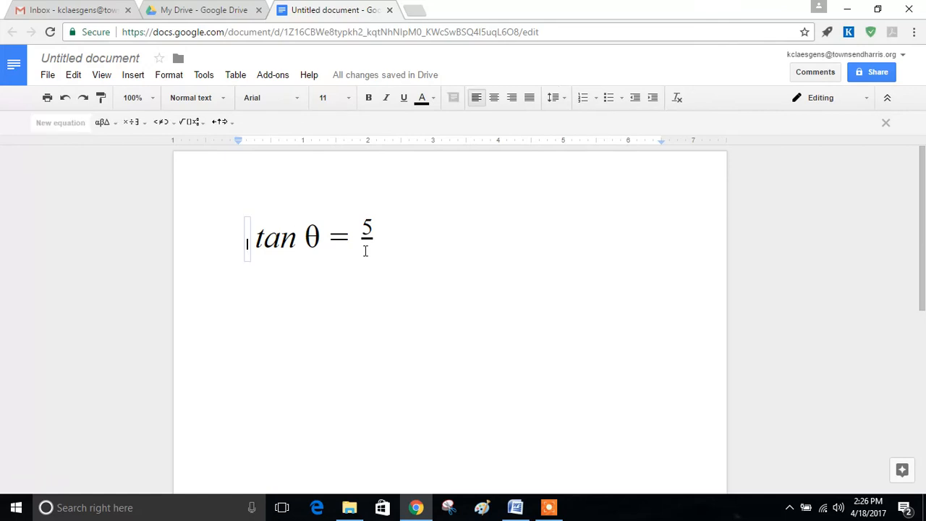
pyautogui.press('Right')
pyautogui.press('Right')
pyautogui.press('Right')
pyautogui.press('Right')
pyautogui.press('Right')
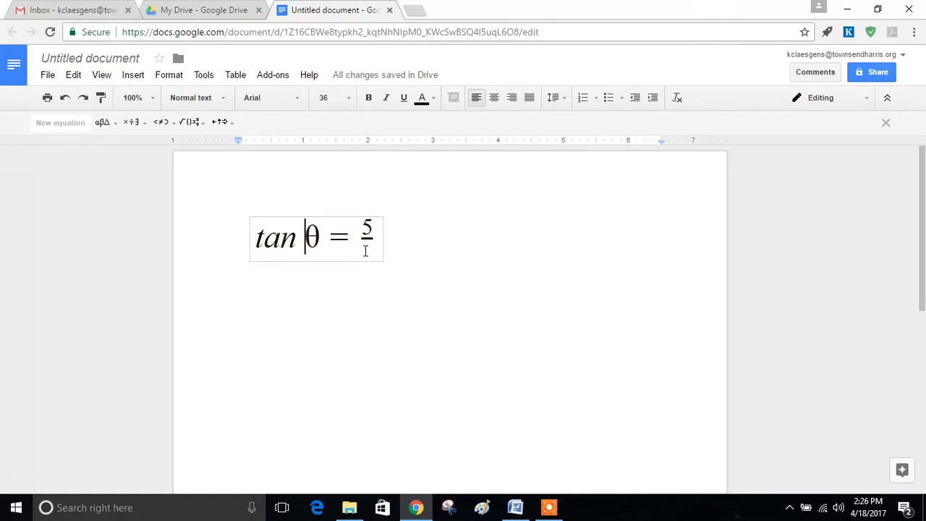
pyautogui.press('Right')
pyautogui.write('12')
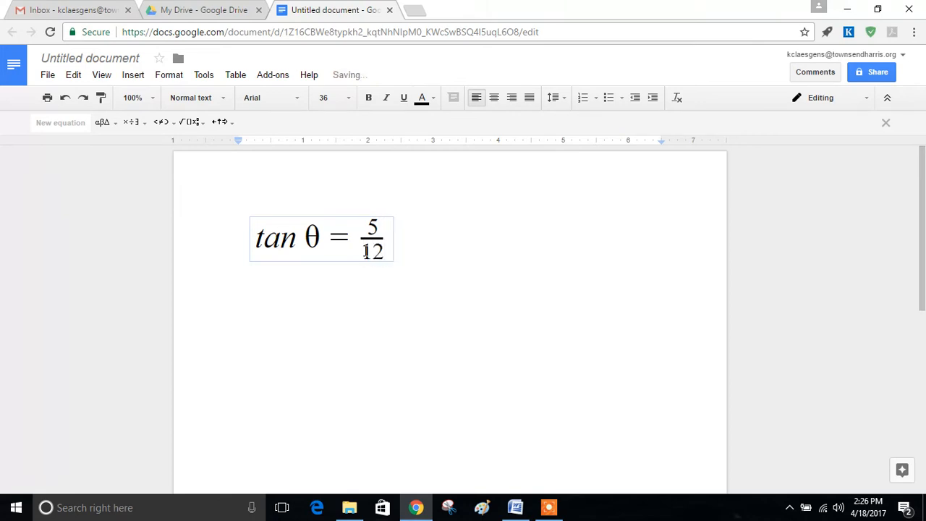
pyautogui.click(413, 240)
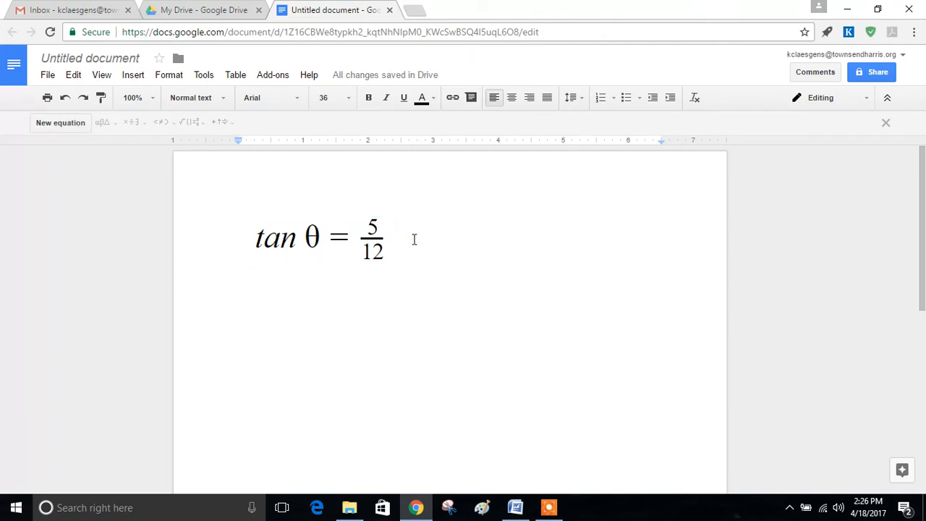
# Start a second equation on a new line below and add a superscript slot.
pyautogui.press('Return')
pyautogui.press('Return')
pyautogui.click(61, 123)
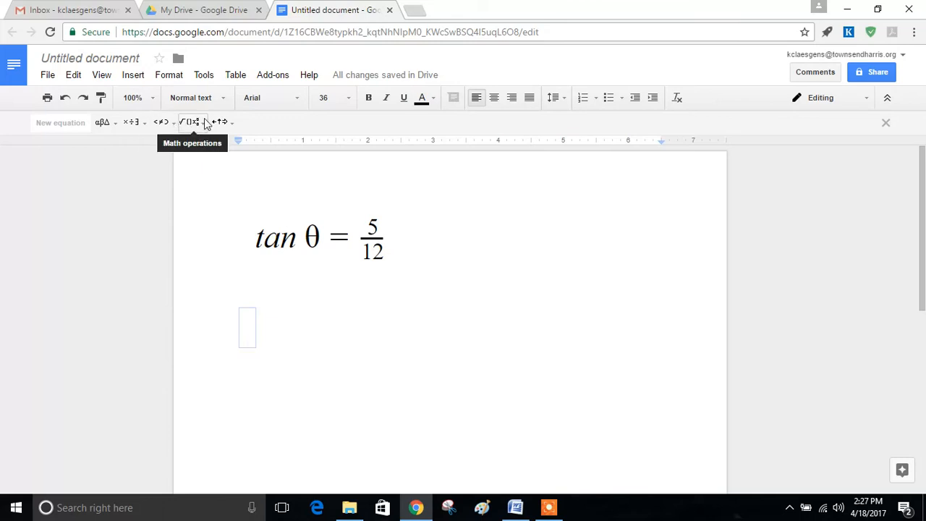
pyautogui.click(189, 122)
pyautogui.click(219, 122)
pyautogui.click(201, 126)
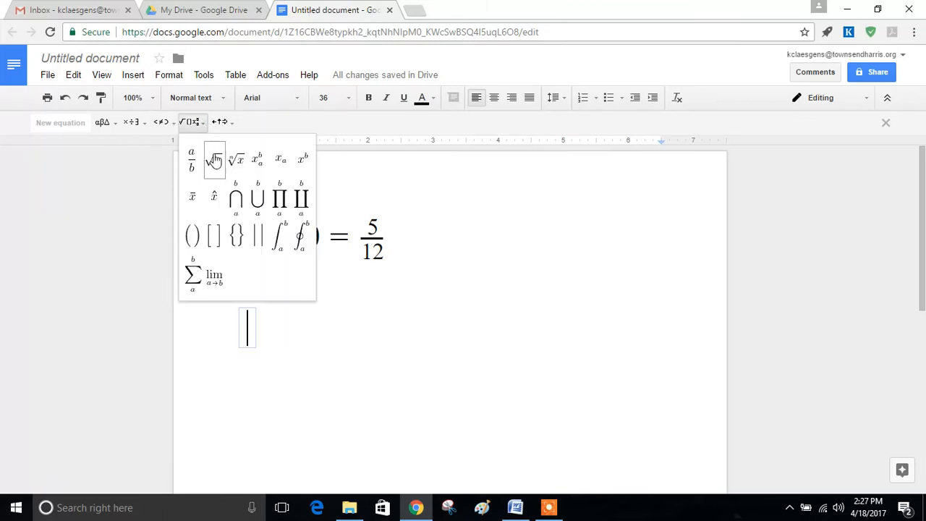
pyautogui.click(306, 160)
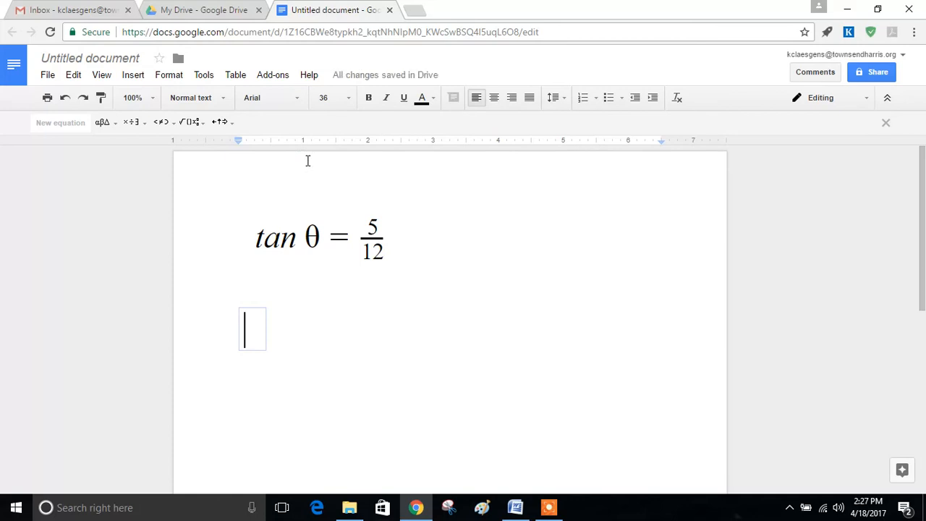
# Enter x with exponent 2, then '+2x-3=0' to finish the quadratic.
pyautogui.write('x')
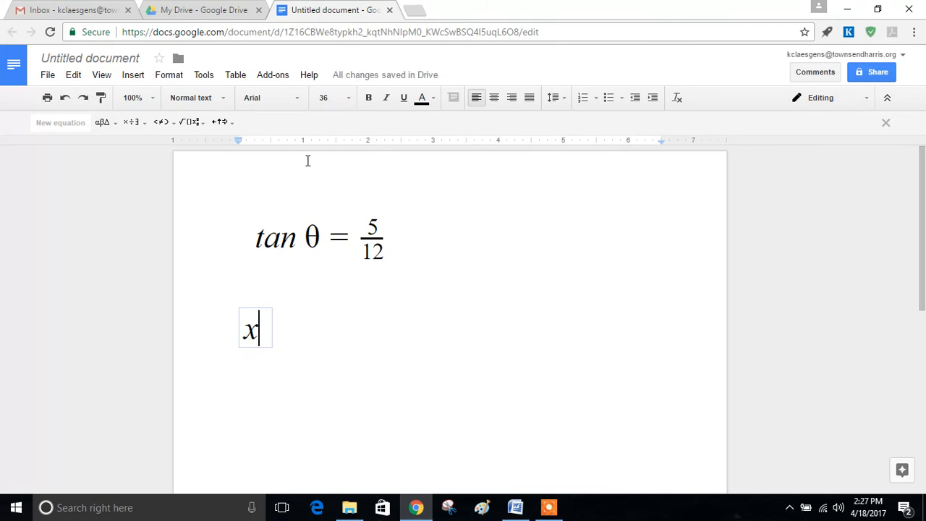
pyautogui.write('2')
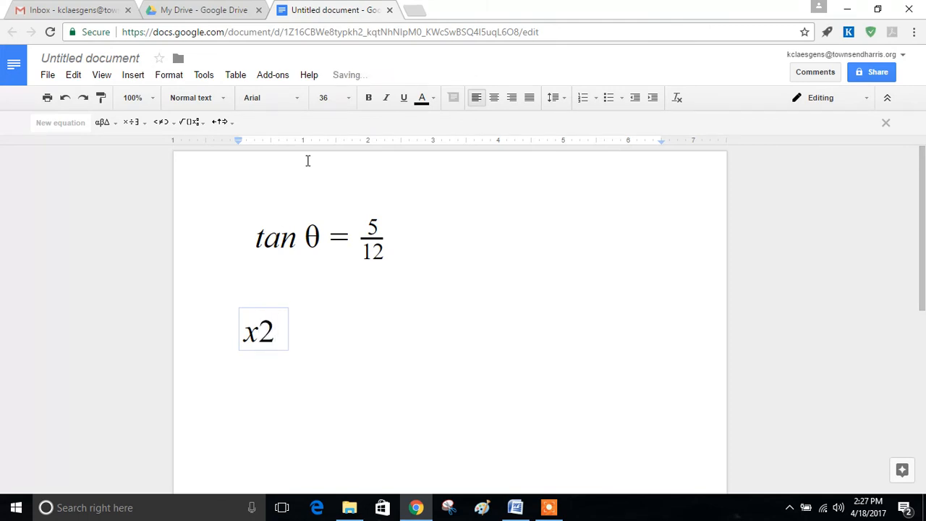
pyautogui.press('BackSpace')
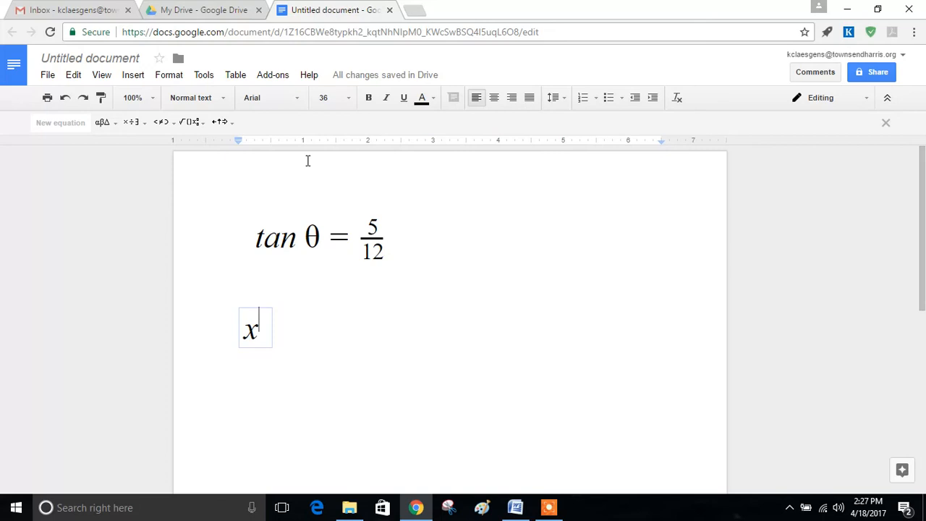
pyautogui.write('2')
pyautogui.write('sdf')
pyautogui.write('sd')
pyautogui.press('BackSpace')
pyautogui.press('BackSpace')
pyautogui.press('BackSpace')
pyautogui.press('BackSpace')
pyautogui.press('BackSpace')
pyautogui.write('+2x-3')
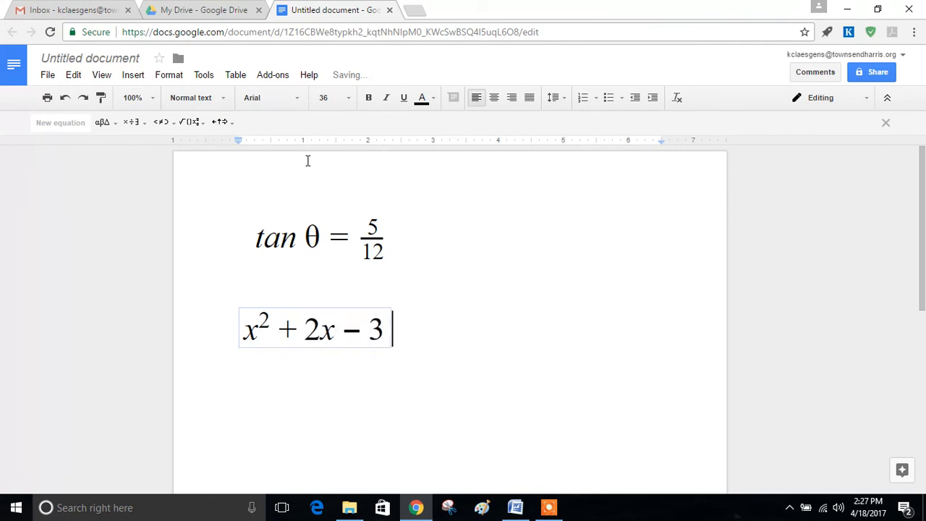
pyautogui.write('=0')
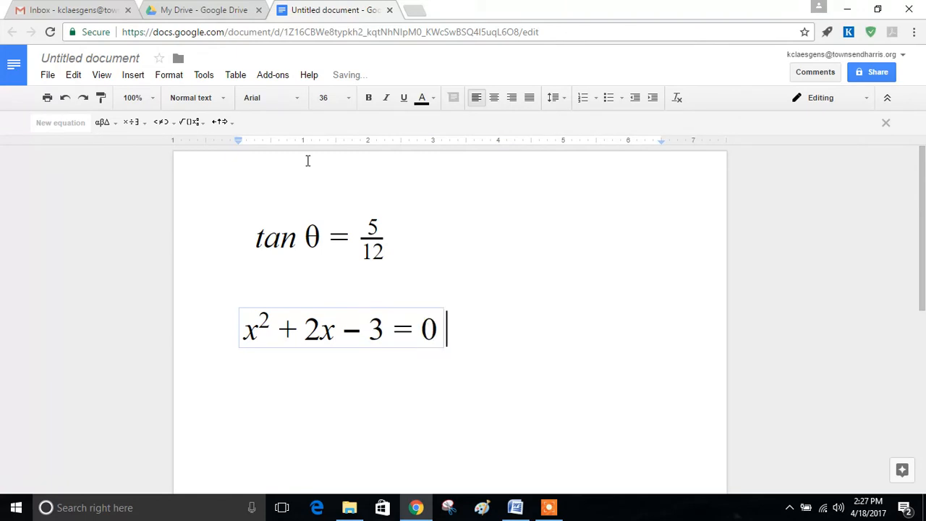
pyautogui.press('Right')
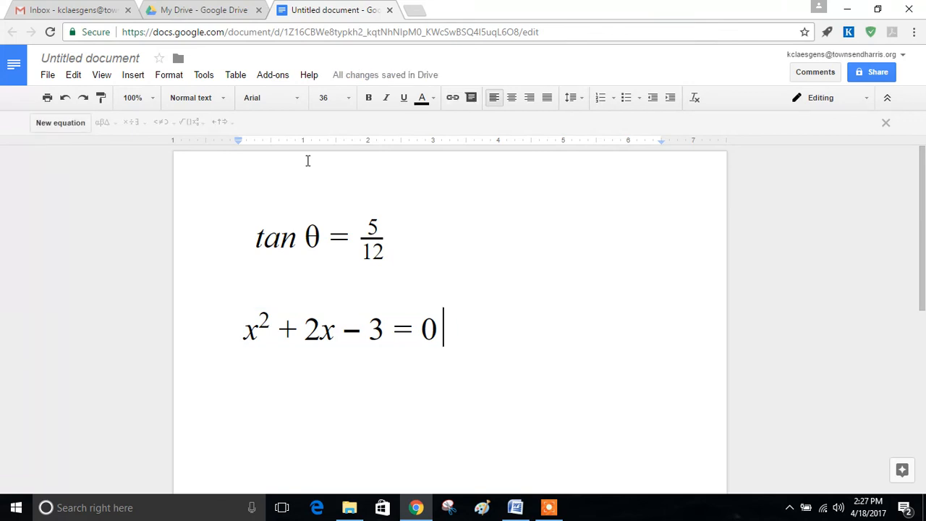
# Place the cursor after the quadratic equation, discard an extra empty equation, and reopen Insert.
pyautogui.click(358, 339)
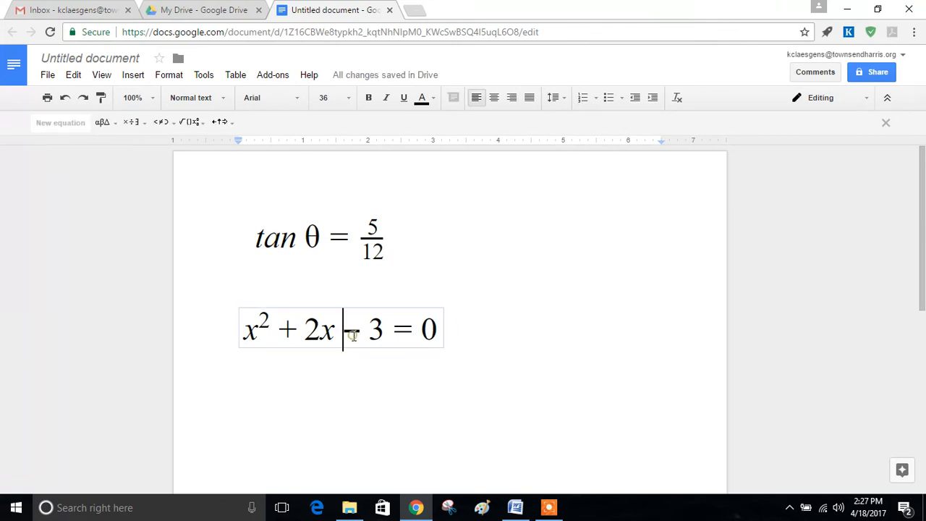
pyautogui.click(460, 377)
pyautogui.click(473, 329)
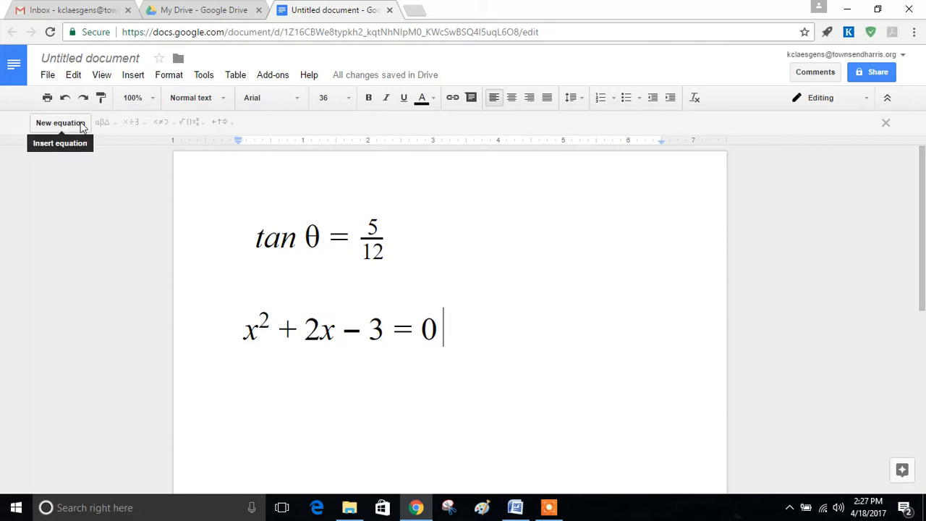
pyautogui.click(132, 74)
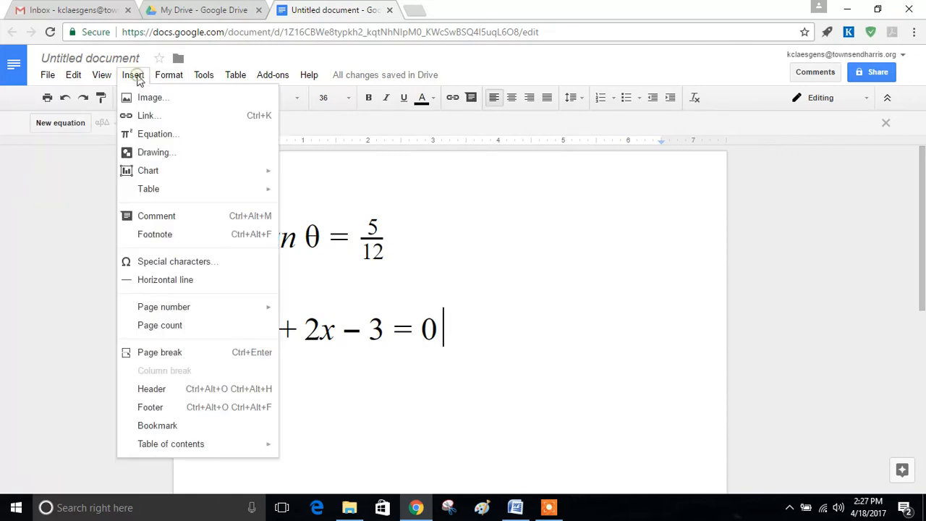
pyautogui.click(144, 134)
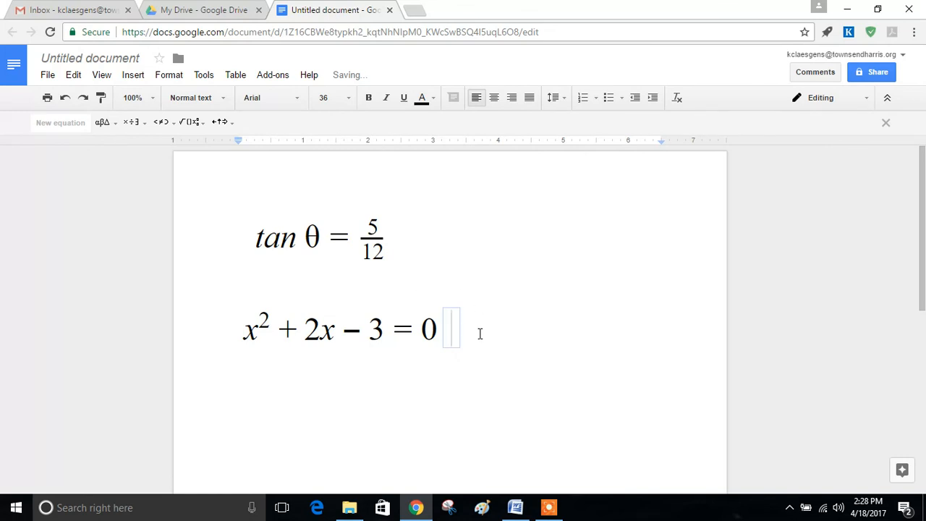
pyautogui.click(480, 335)
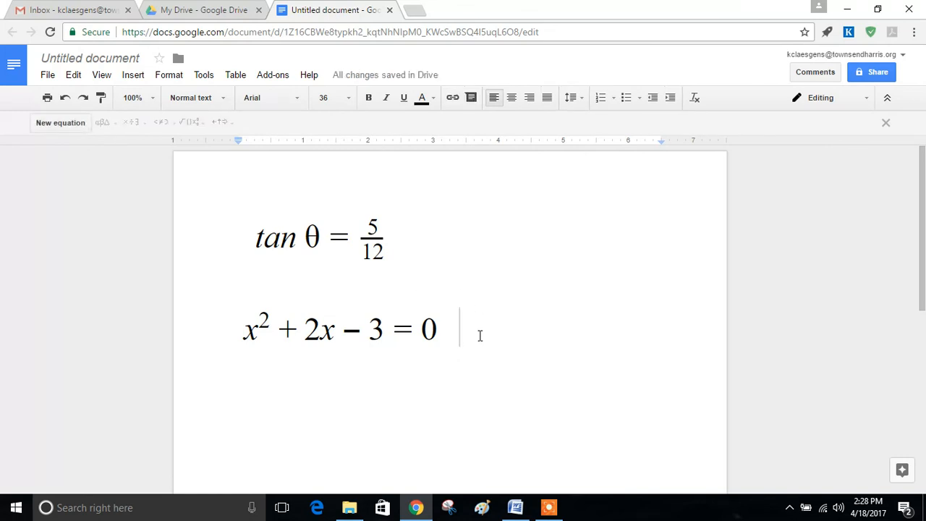
pyautogui.click(134, 78)
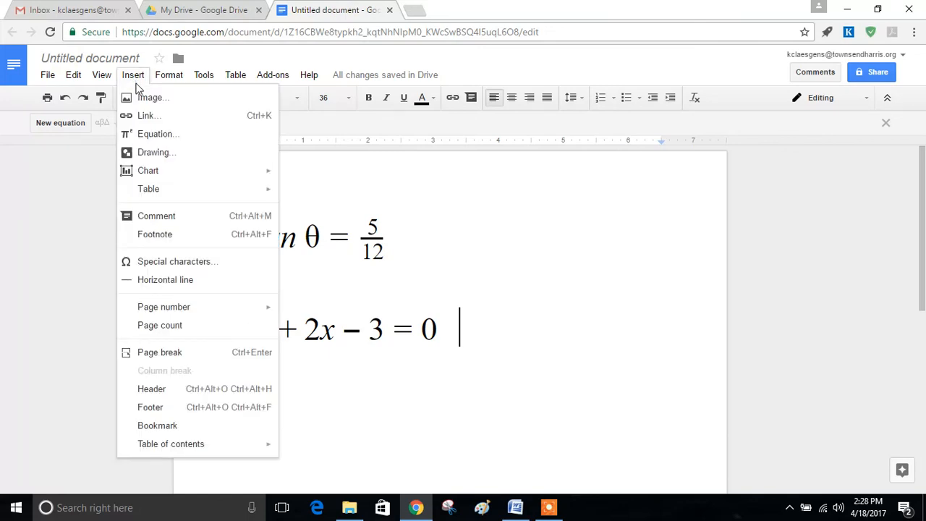
# Search special characters for 'degree' and insert the ° sign after the quadratic.
pyautogui.click(148, 263)
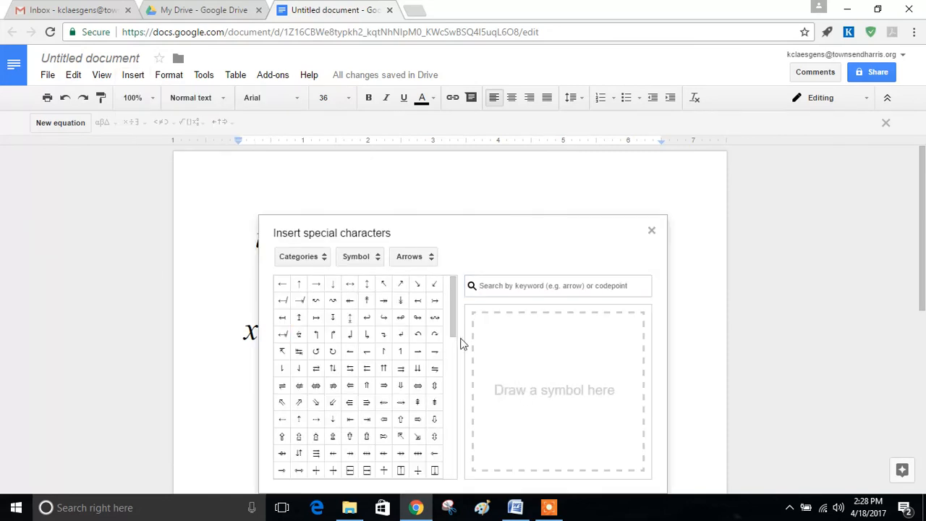
pyautogui.moveTo(453, 308)
pyautogui.mouseDown()
pyautogui.moveTo(451, 346)
pyautogui.moveTo(456, 297)
pyautogui.moveTo(454, 402)
pyautogui.moveTo(457, 296)
pyautogui.mouseUp()
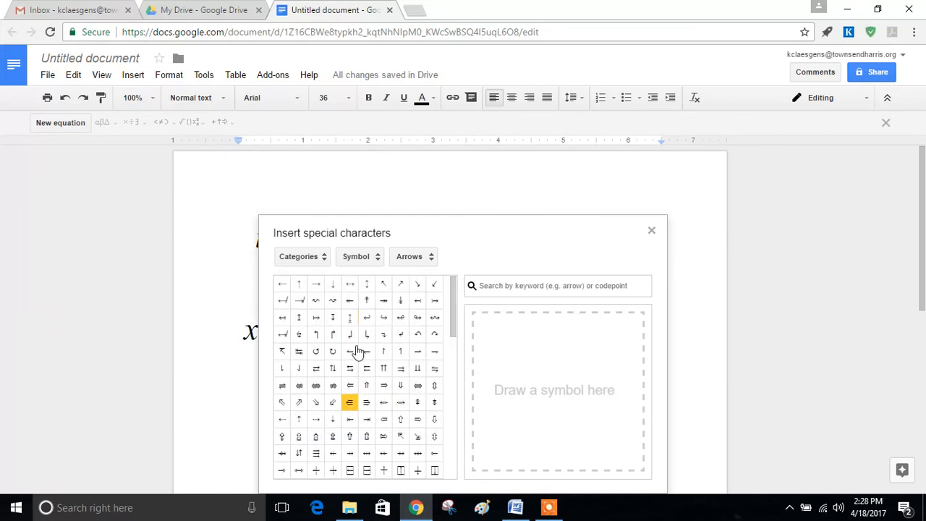
pyautogui.moveTo(372, 294)
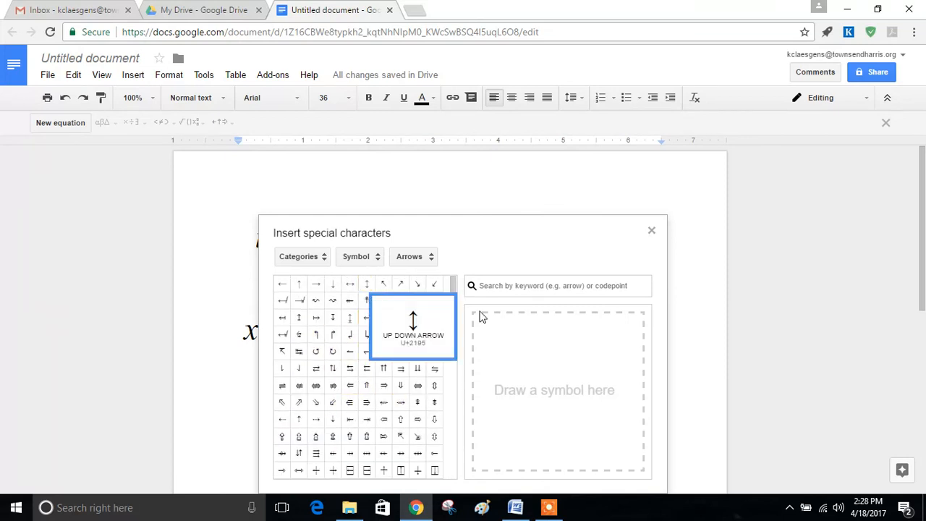
pyautogui.click(527, 285)
pyautogui.write('degree')
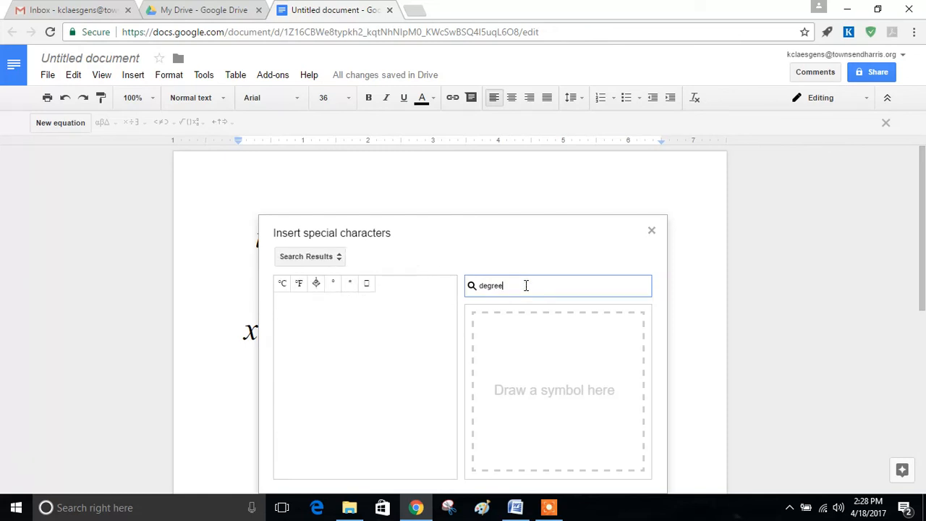
pyautogui.moveTo(338, 287)
pyautogui.click(338, 287)
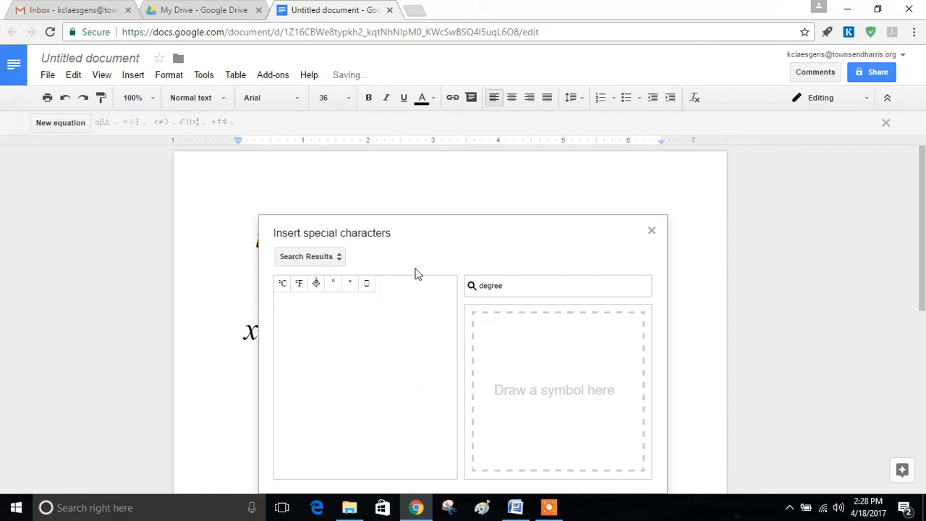
pyautogui.click(651, 230)
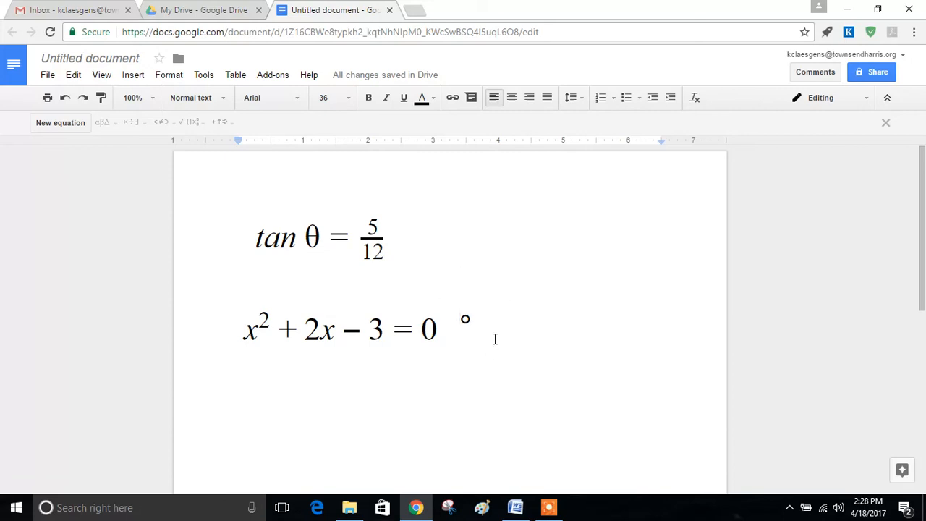
# Reopen the special characters picker from Insert and close it again.
pyautogui.click(133, 75)
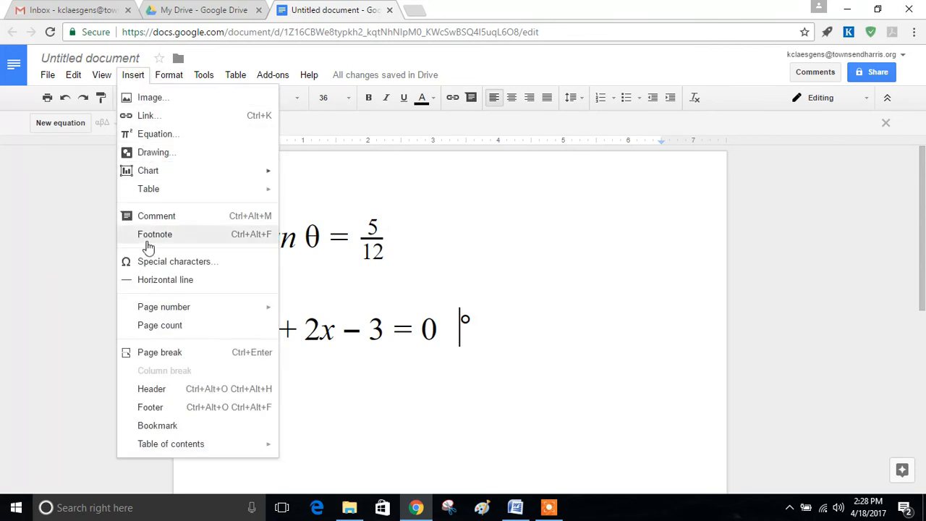
pyautogui.click(162, 264)
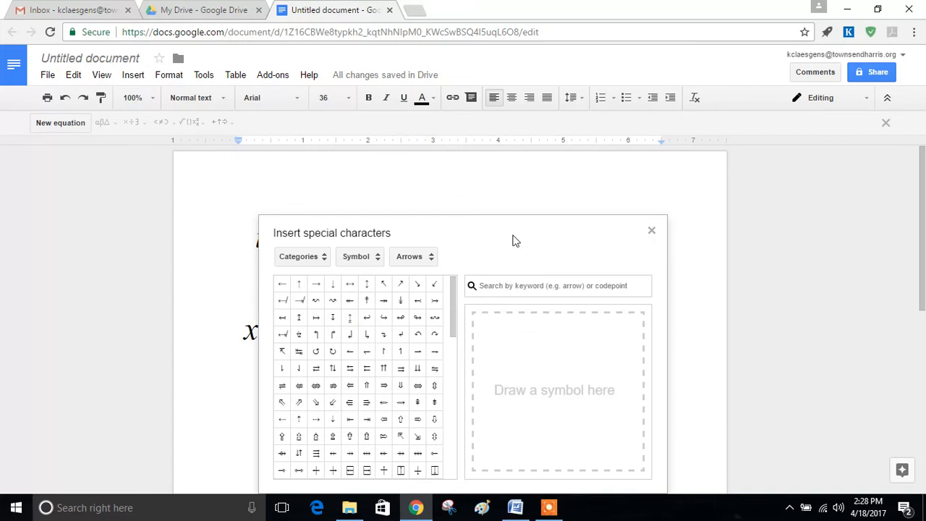
pyautogui.click(652, 232)
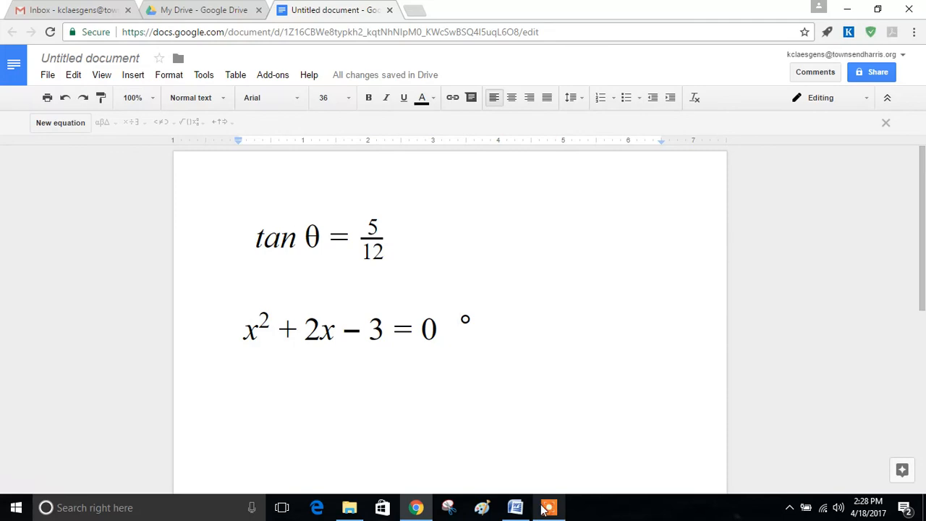